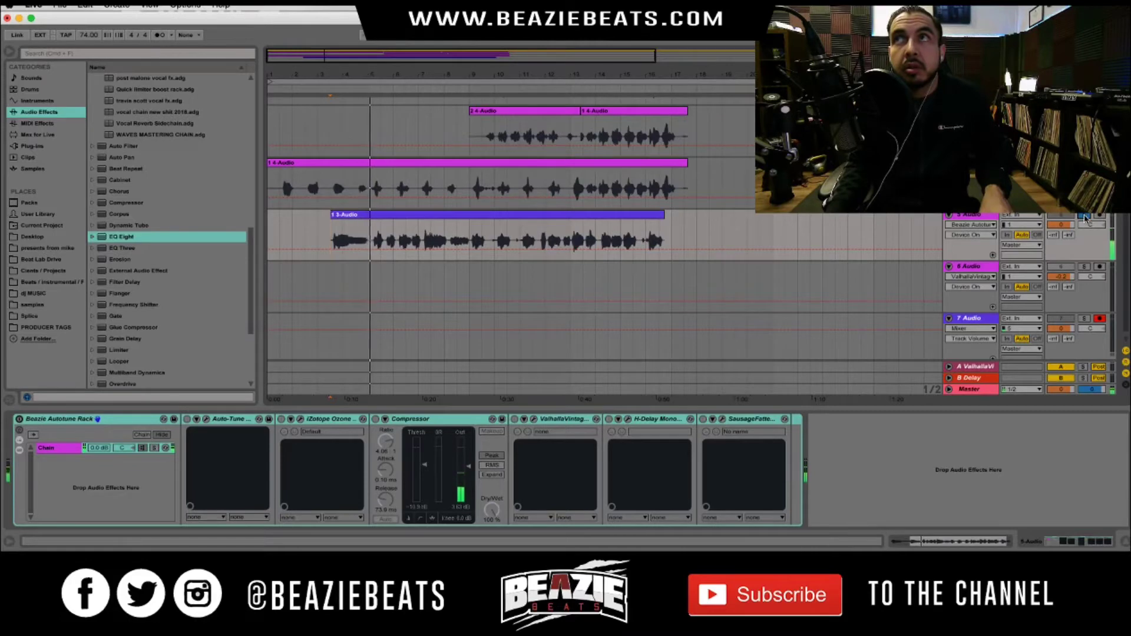
# - Listen to the 5 Audio vocal track with the Beazie Autotune Rack bypassed, and stop playback
pyautogui.scroll(3, 1086, 219)
pyautogui.scroll(-3, 1089, 223)
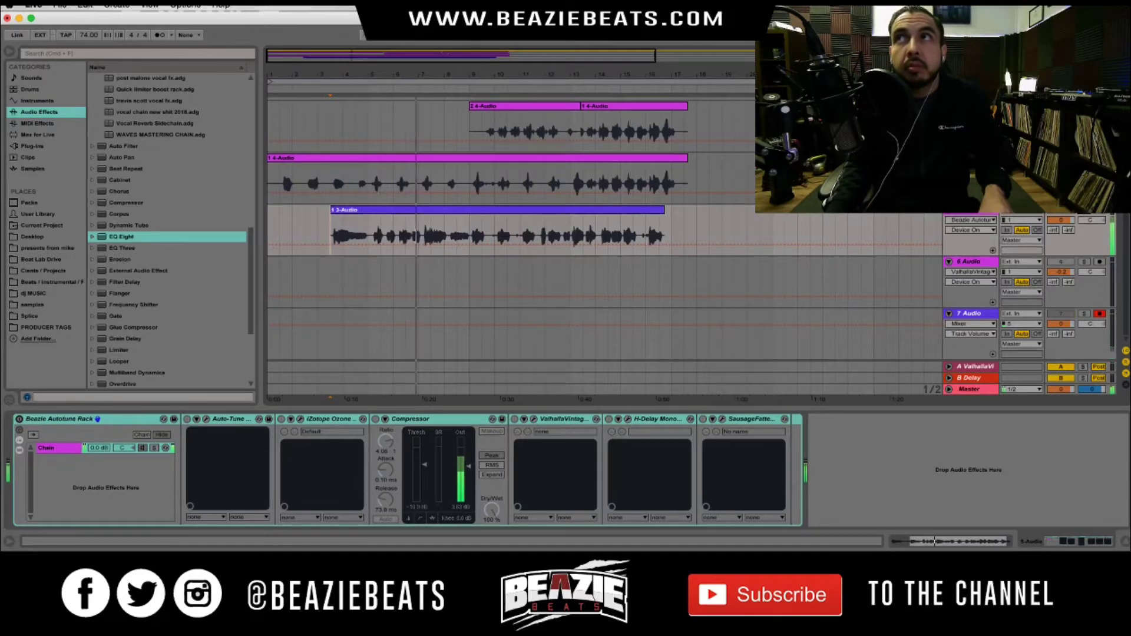
pyautogui.scroll(2, 1089, 217)
pyautogui.scroll(-2, 1071, 229)
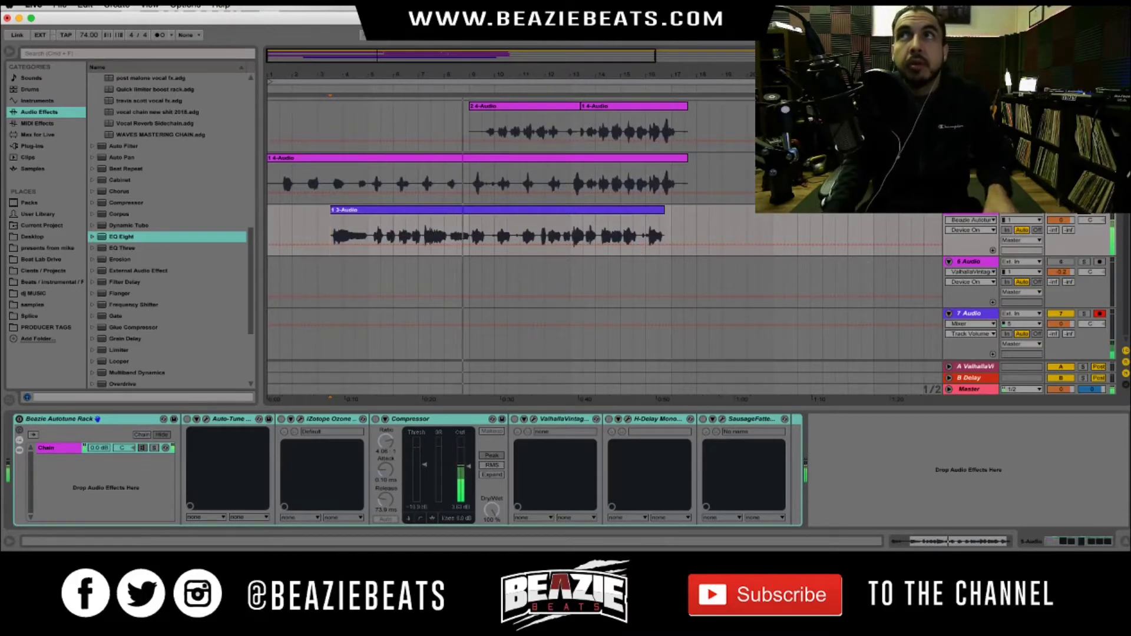
pyautogui.press('space')
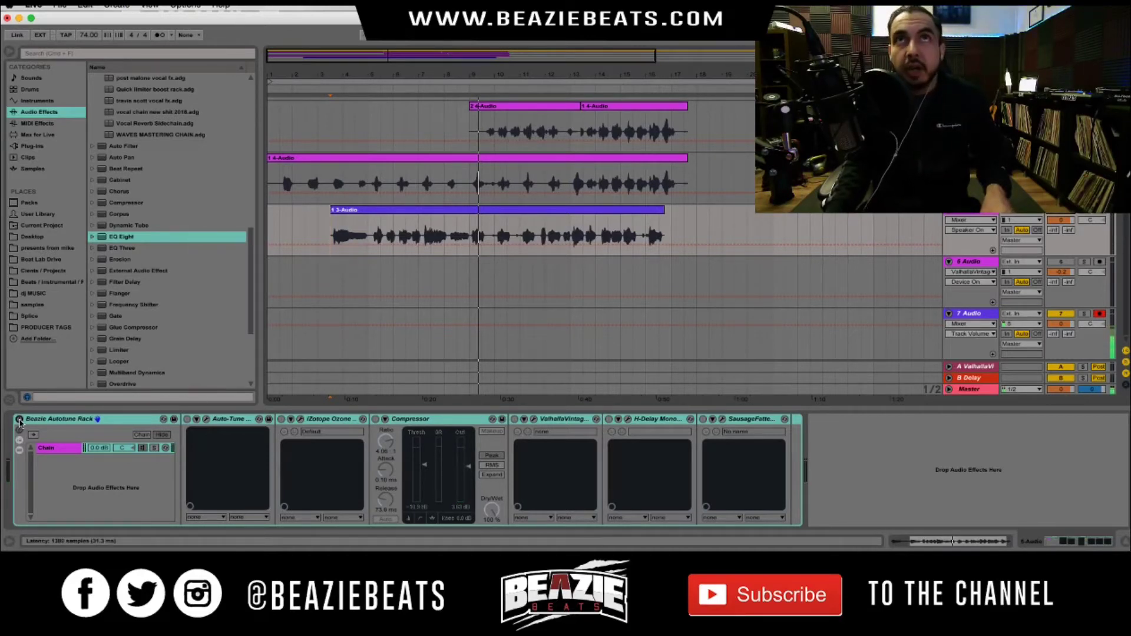
# - Turn on the Beazie Autotune Rack and listen to the vocal through it from the start of the clip
pyautogui.click(20, 420)
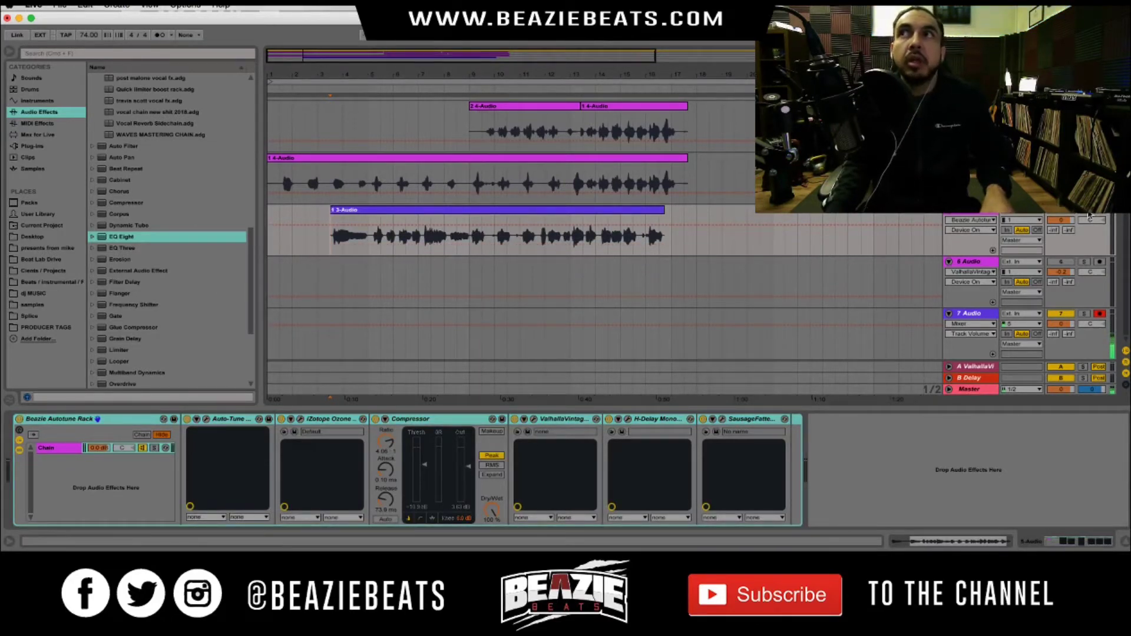
pyautogui.press('space')
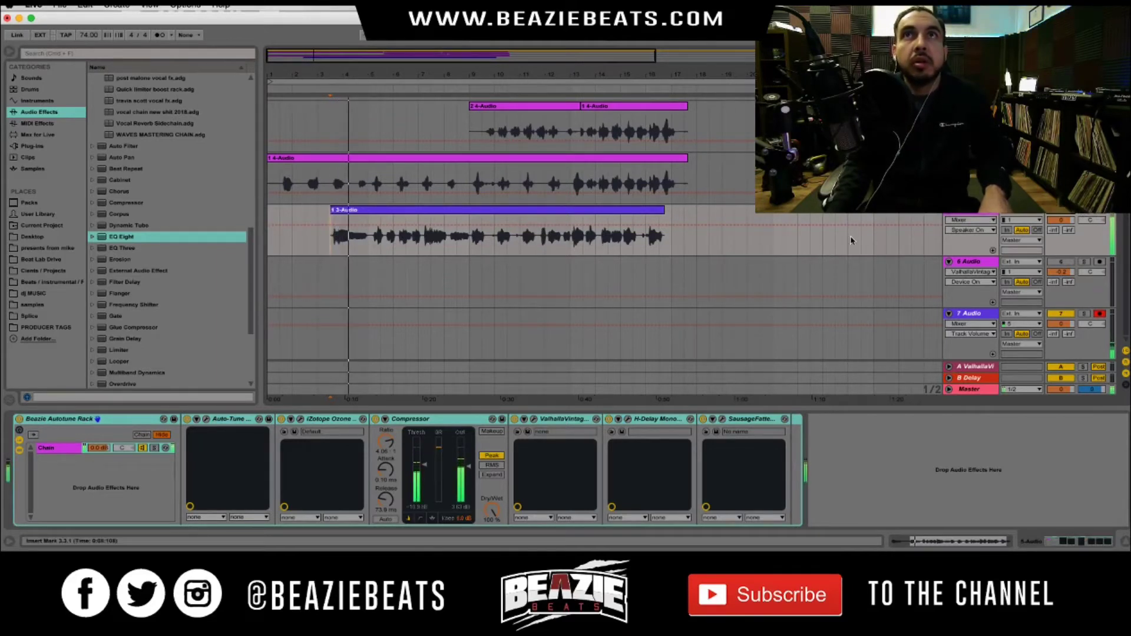
pyautogui.scroll(2, 850, 240)
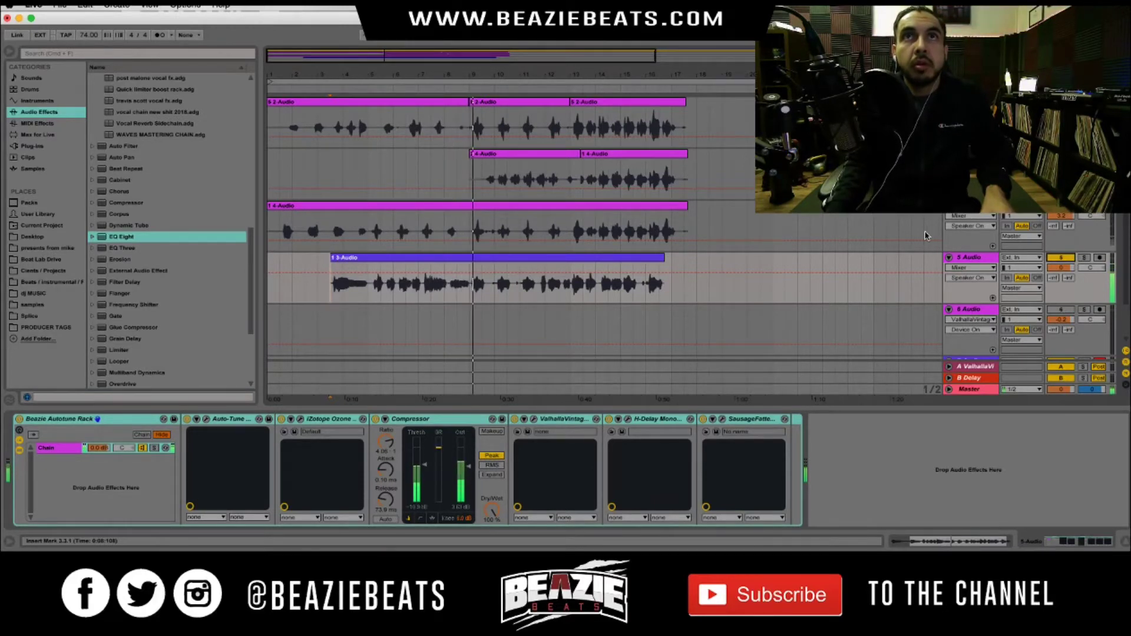
pyautogui.press('space')
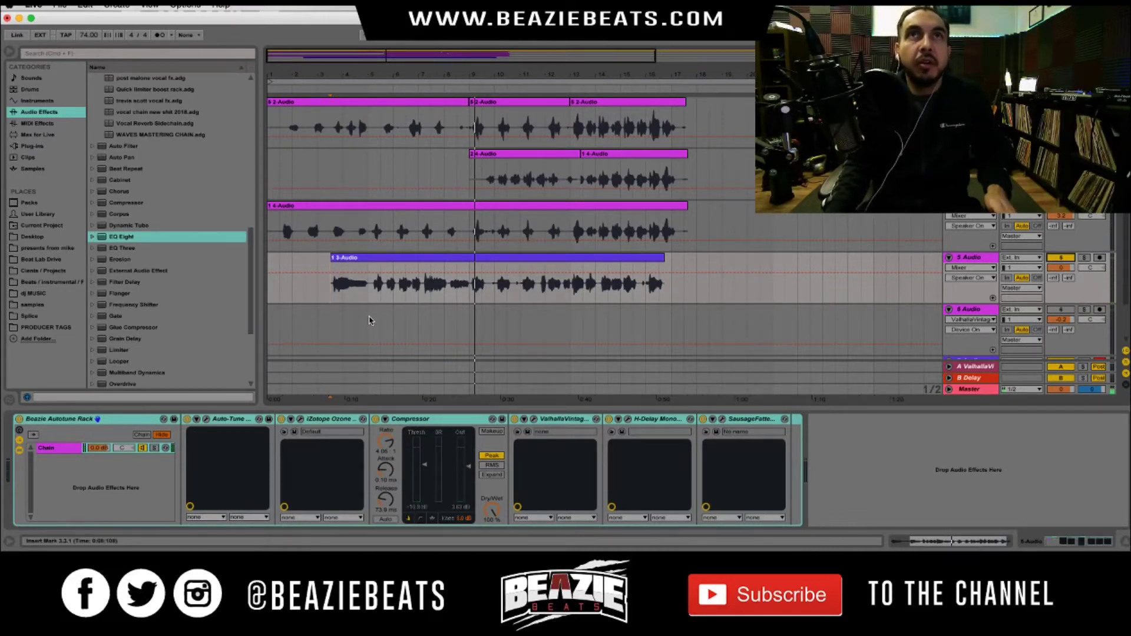
# - Turn off SausageFattener, H-Delay, ValhallaVintage, Compressor and iZotope Ozone in the rack, leaving only Auto-Tune active
pyautogui.click(703, 419)
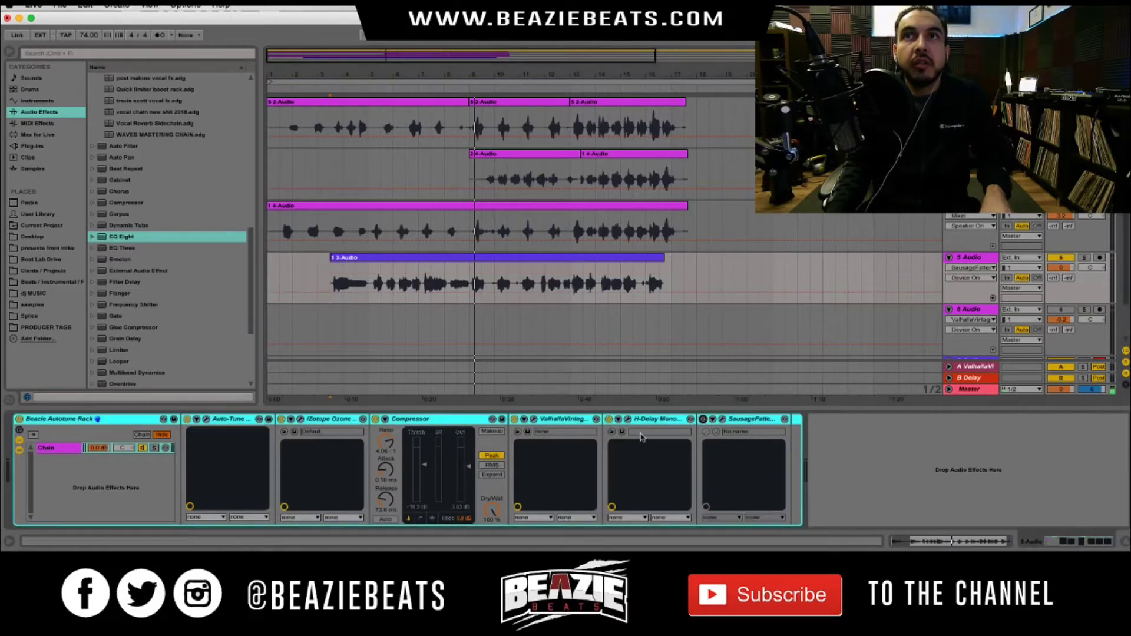
pyautogui.click(608, 419)
pyautogui.click(515, 419)
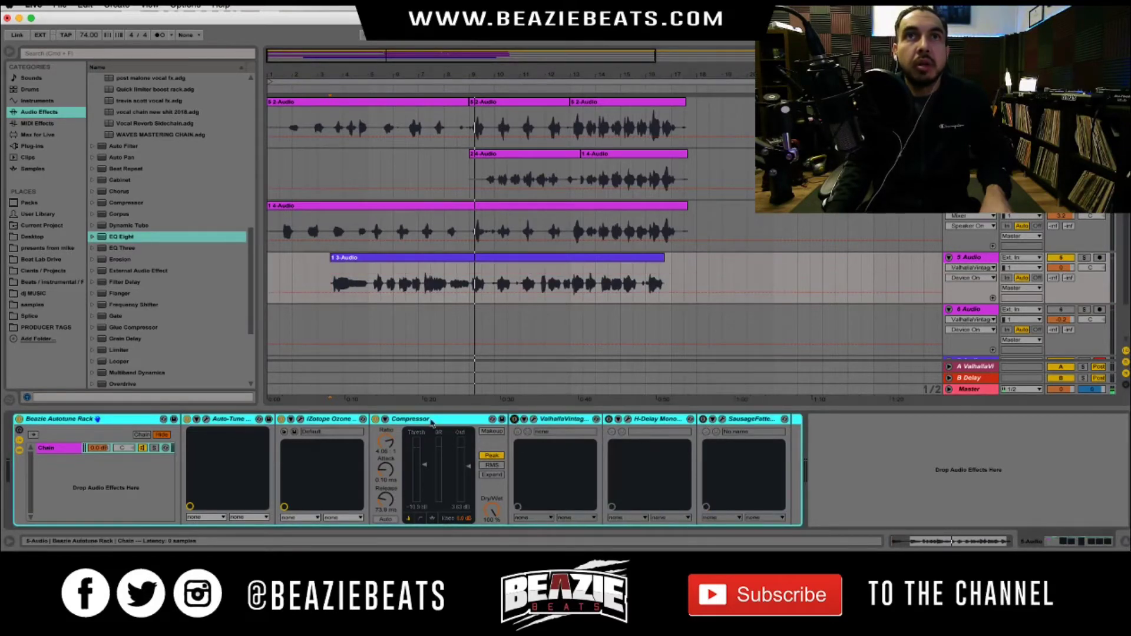
pyautogui.click(375, 418)
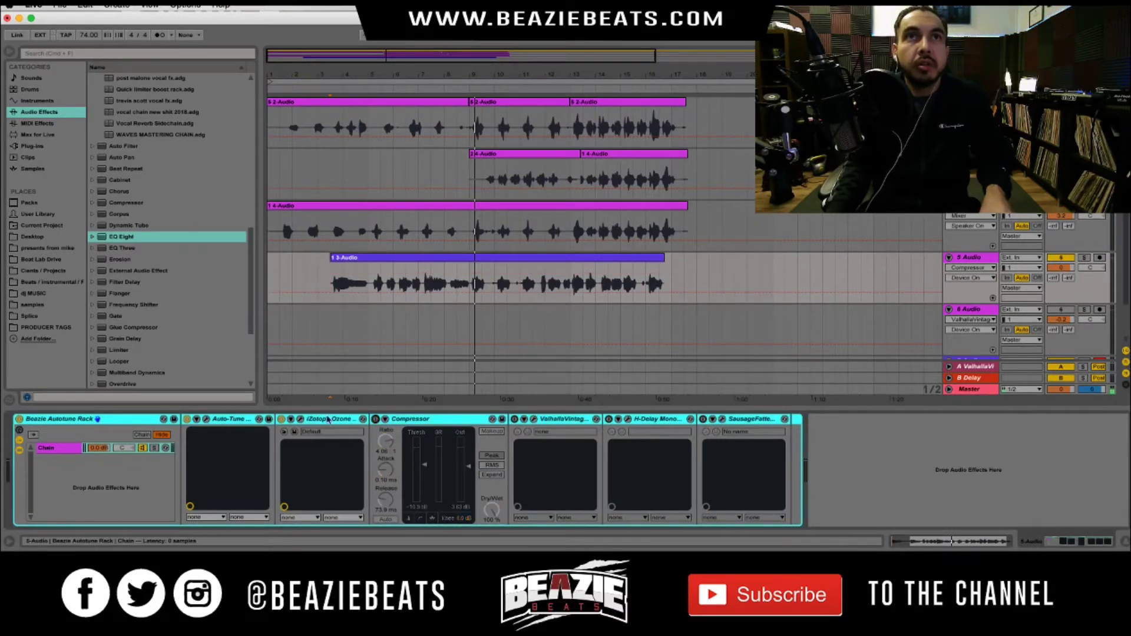
pyautogui.click(282, 419)
# - Open Auto-Tune Evo, review its key and input type choices without changing them, and close its window
pyautogui.click(206, 420)
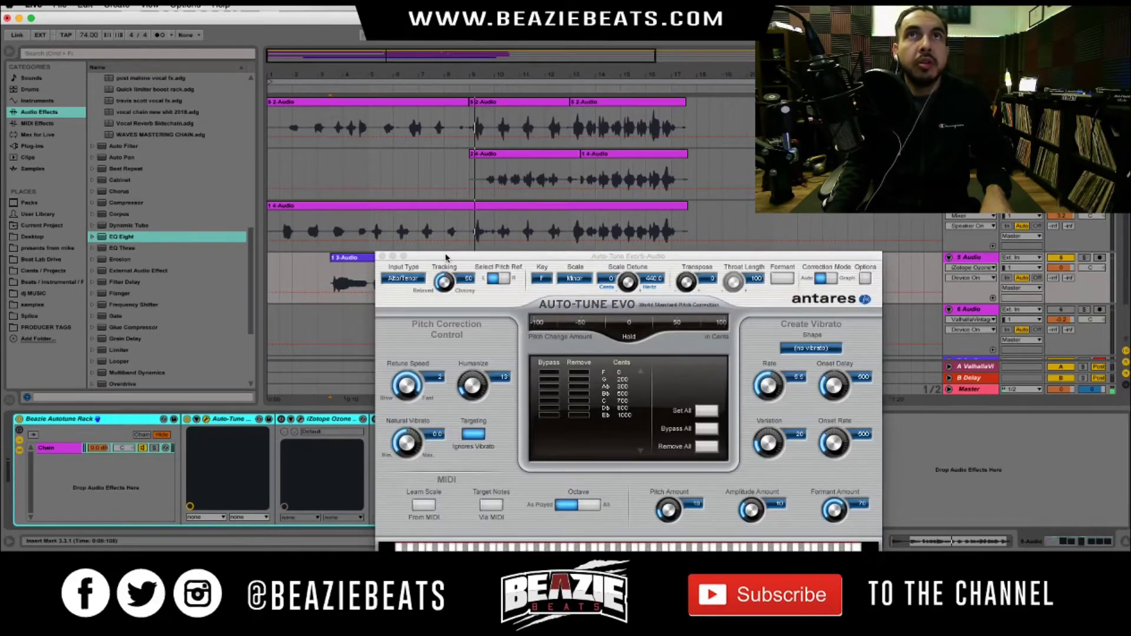
pyautogui.moveTo(446, 258); pyautogui.dragTo(402, 112)
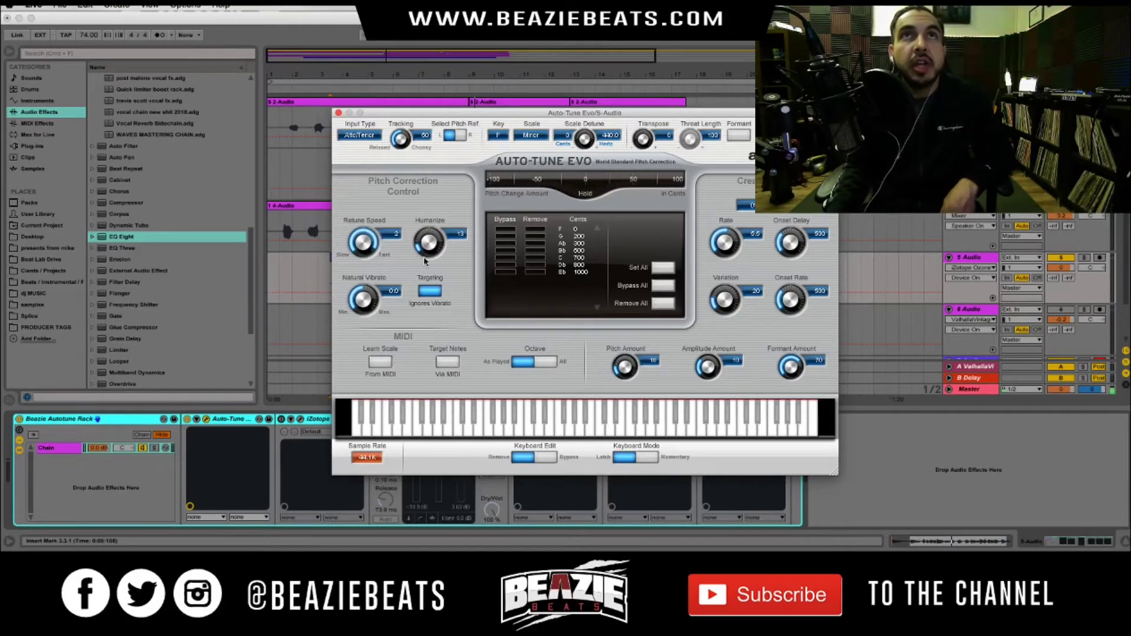
pyautogui.click(498, 136)
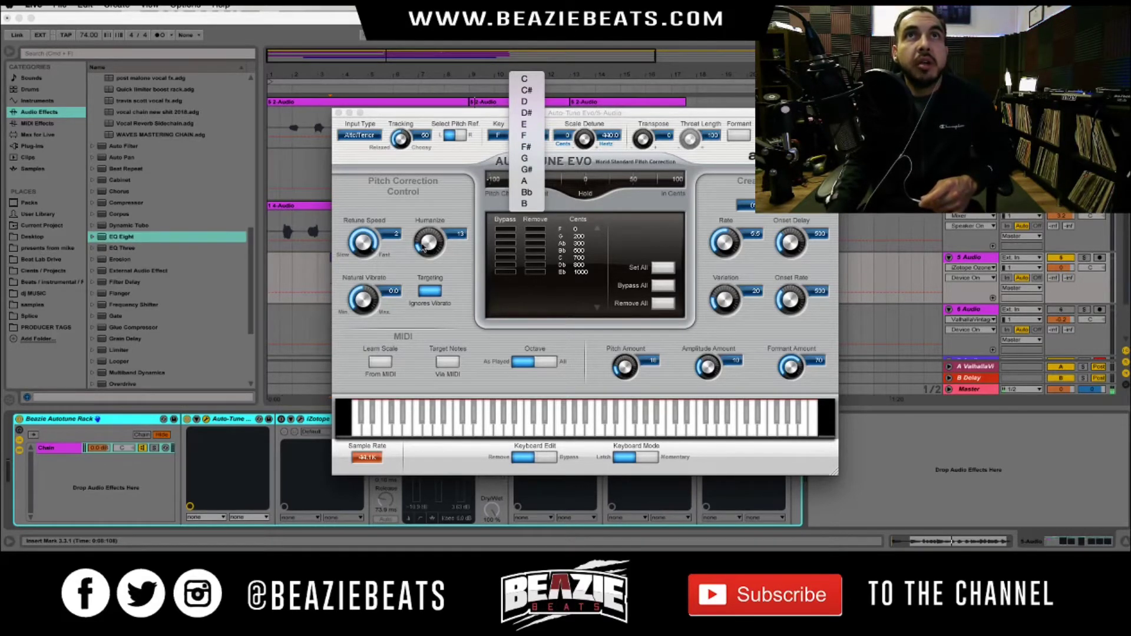
pyautogui.click(463, 203)
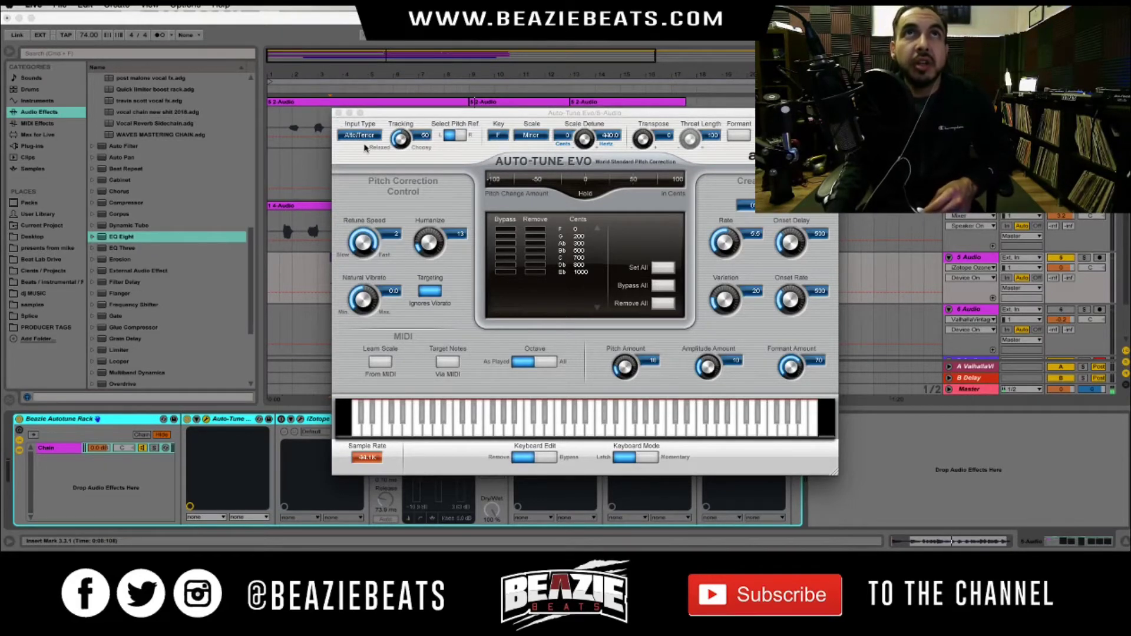
pyautogui.click(369, 137)
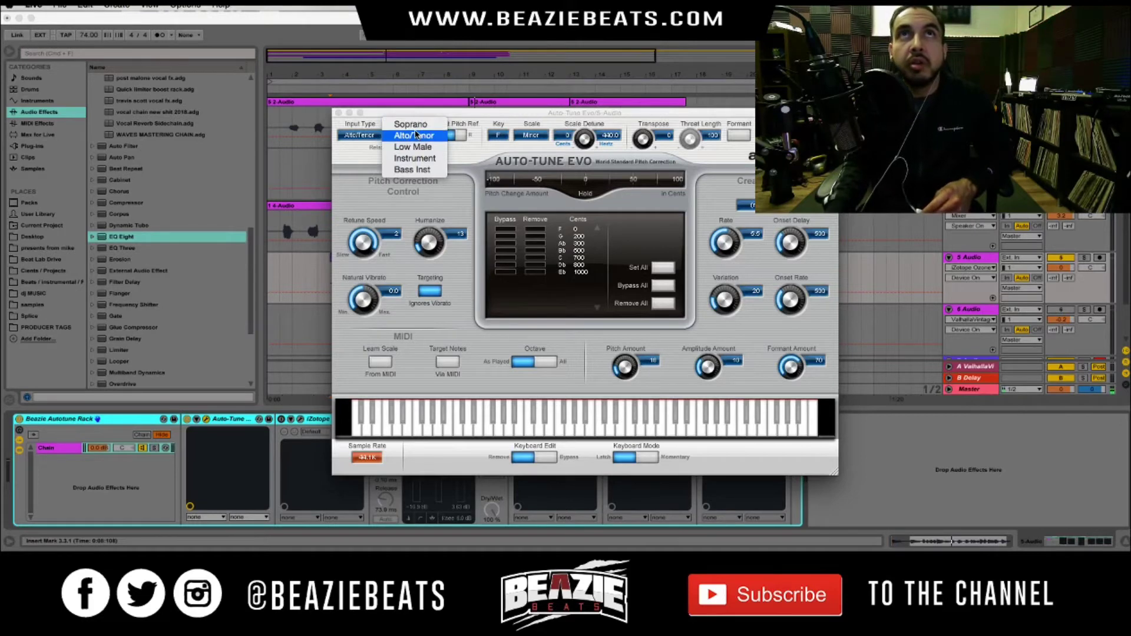
pyautogui.click(368, 152)
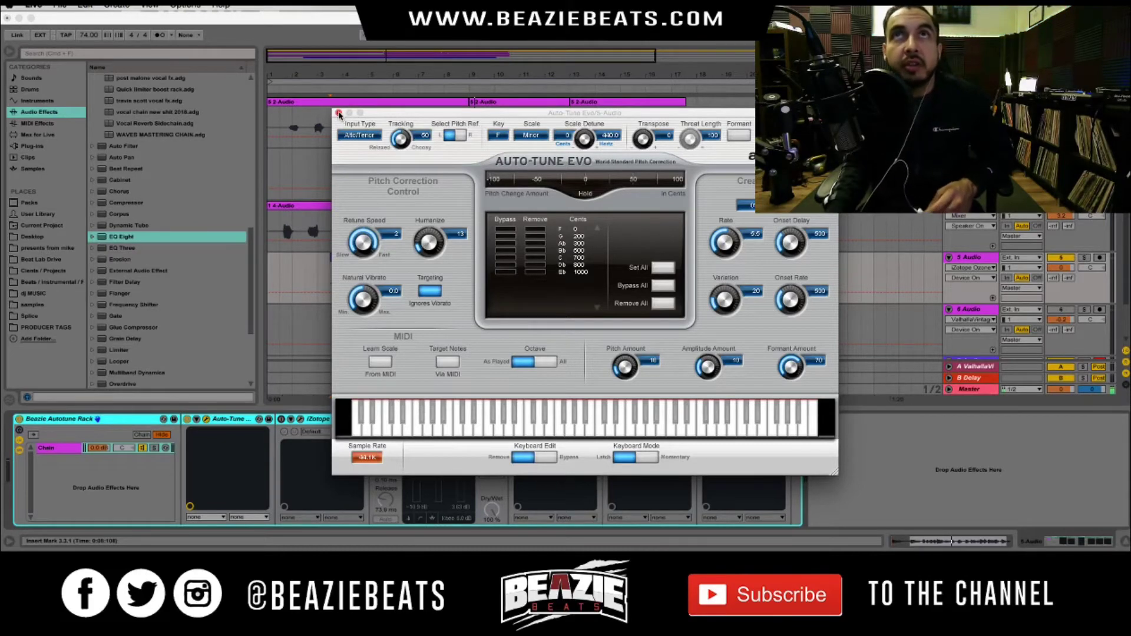
pyautogui.click(338, 113)
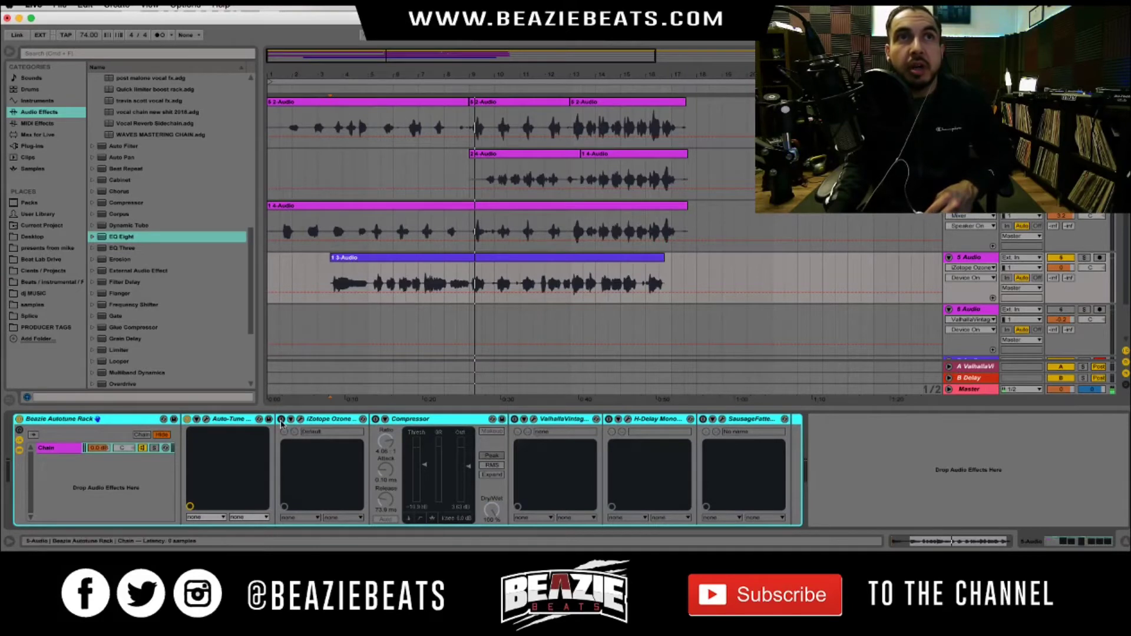
# - Turn on the iZotope Ozone 7 Equalizer, open it without the preset manager, and set Band 3 to about 340 Hz and -2.8 dB
pyautogui.click(281, 420)
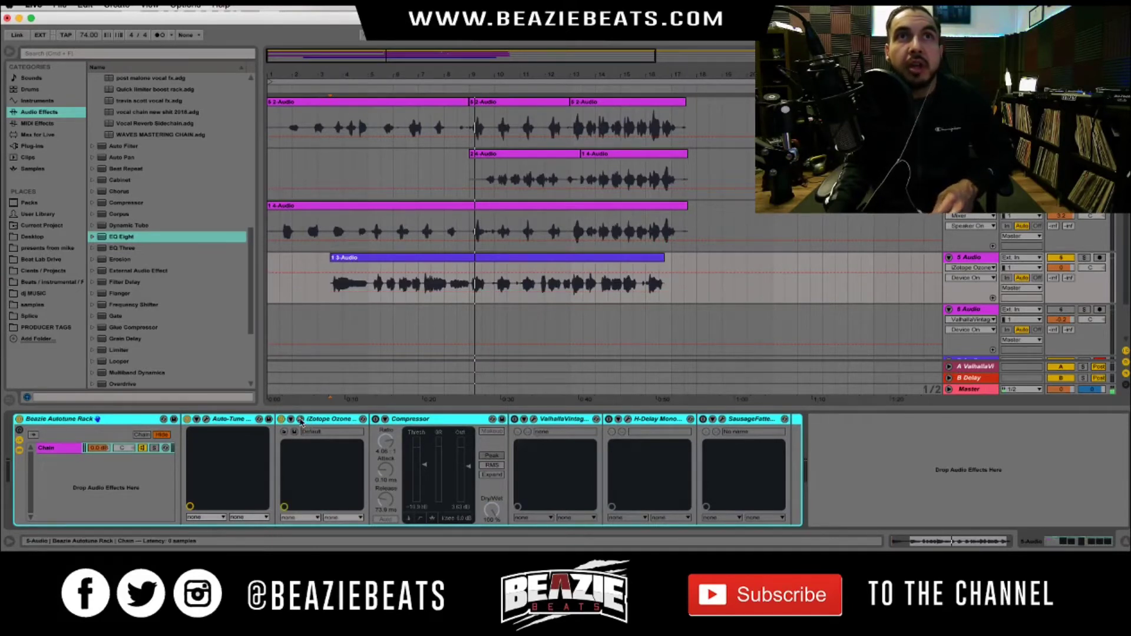
pyautogui.click(303, 421)
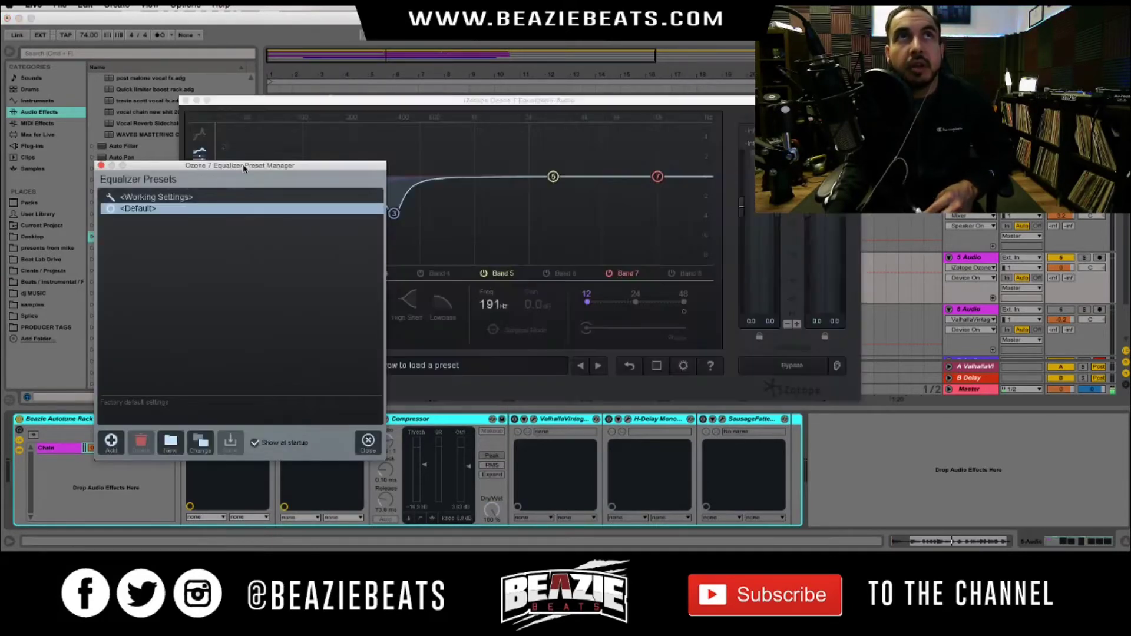
pyautogui.moveTo(246, 169); pyautogui.dragTo(680, 165)
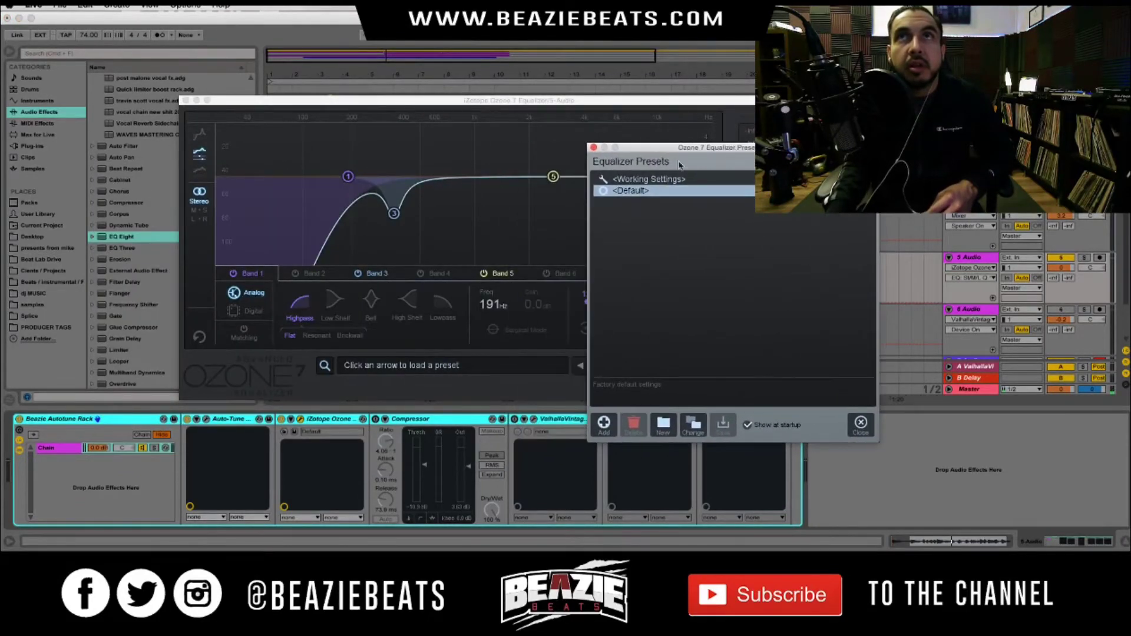
pyautogui.click(594, 149)
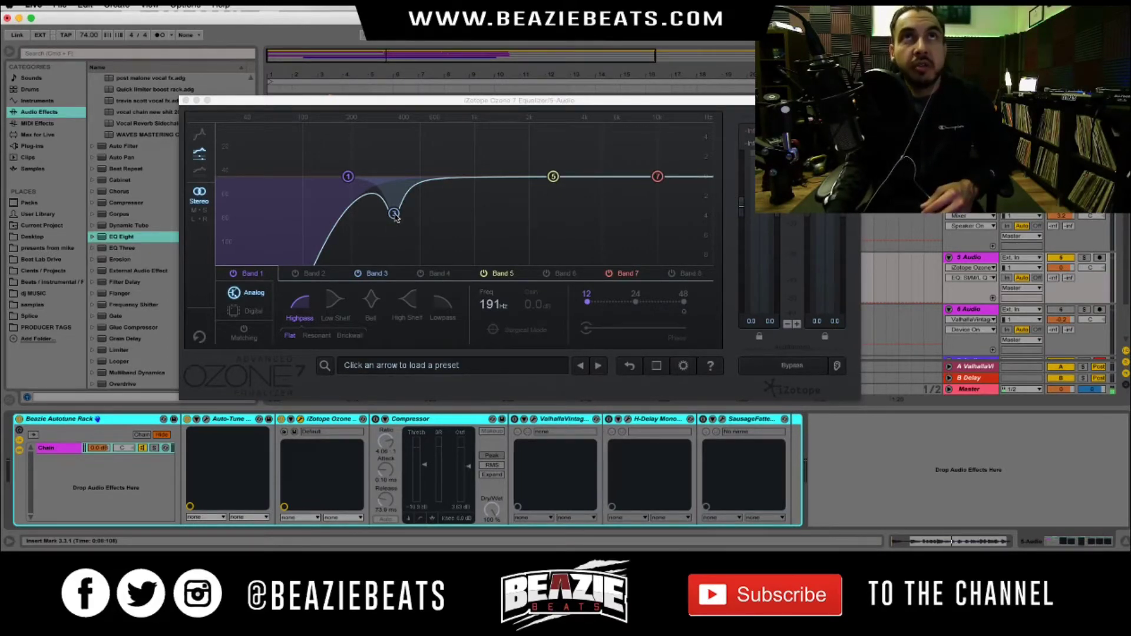
pyautogui.moveTo(393, 215); pyautogui.dragTo(392, 206)
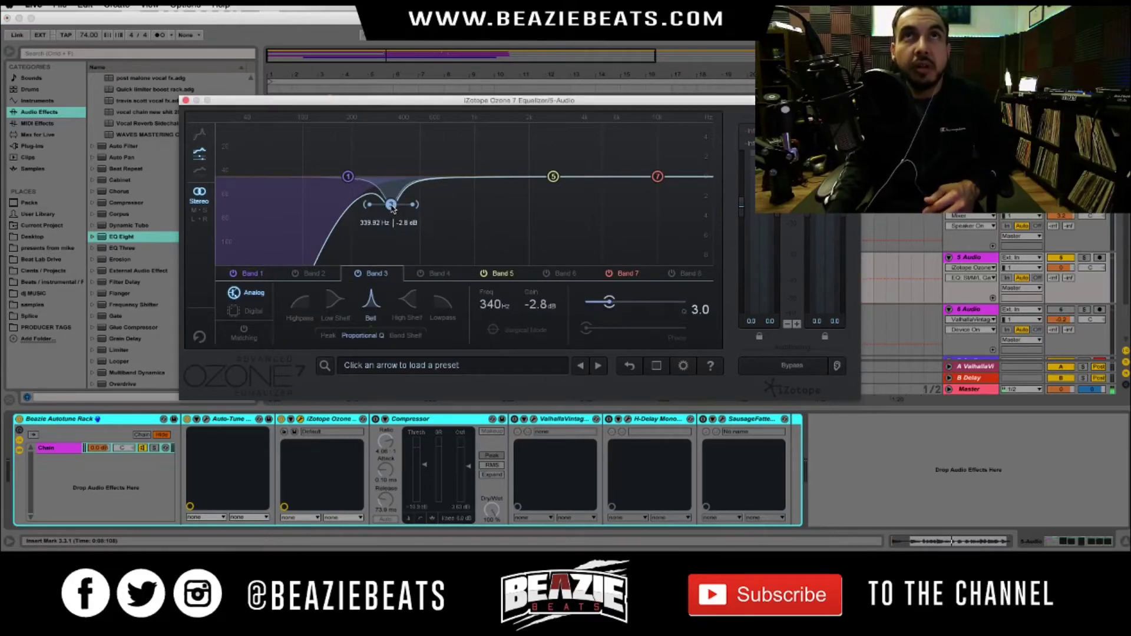
# - Compare the vocal from the clip's start with the Ozone equalizer off and on, keeping its window open
pyautogui.moveTo(428, 103); pyautogui.dragTo(602, 182)
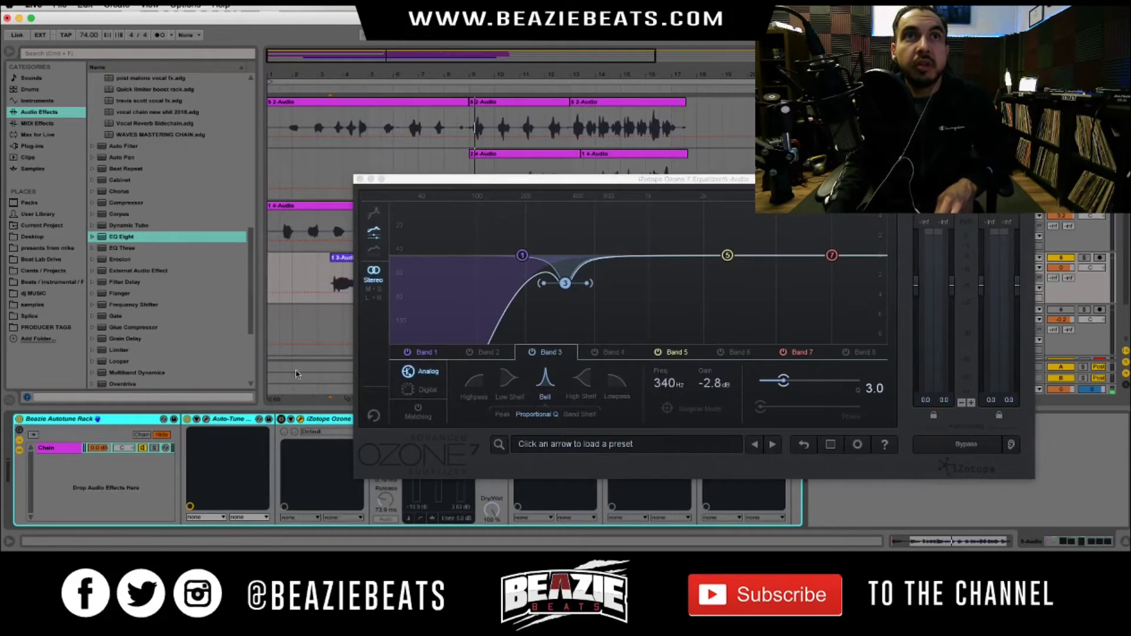
pyautogui.click(333, 281)
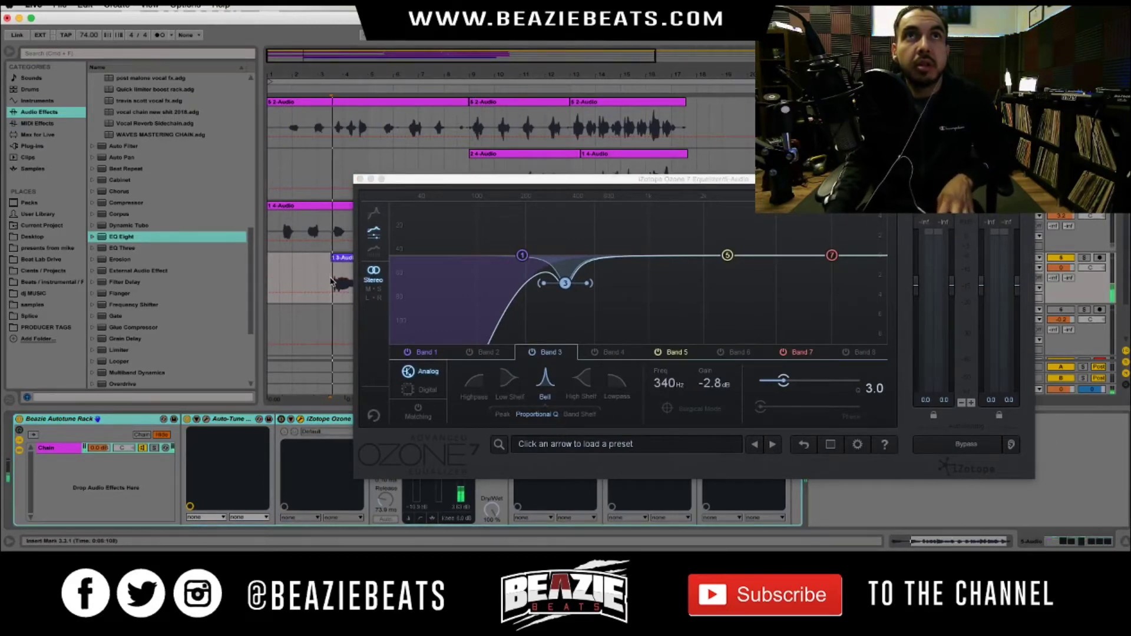
pyautogui.press('space')
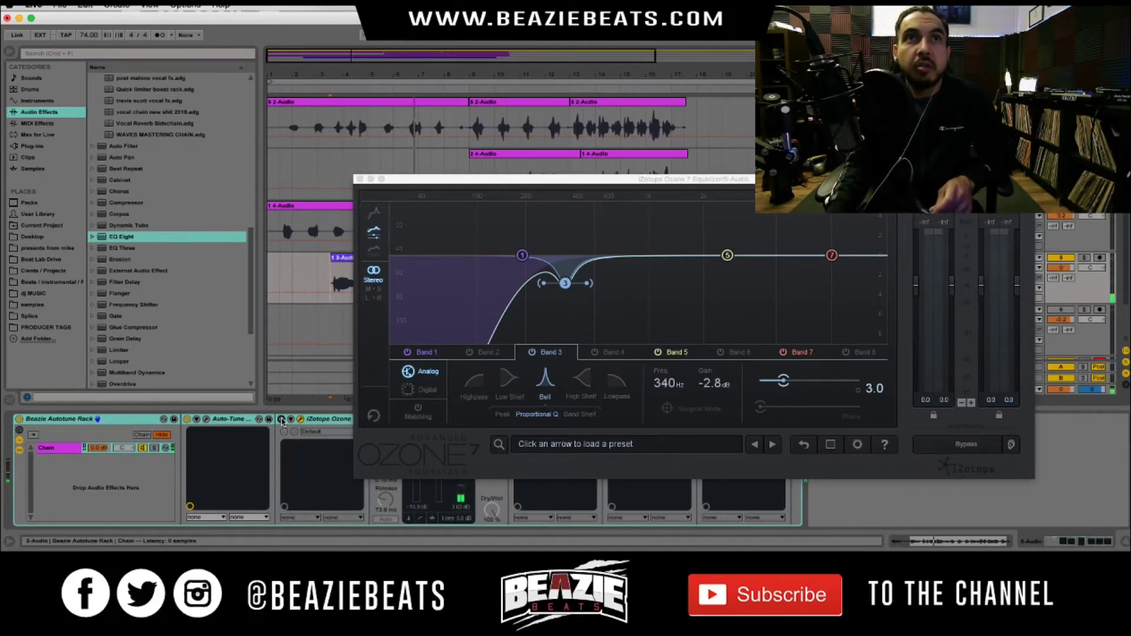
pyautogui.click(281, 420)
pyautogui.click(331, 295)
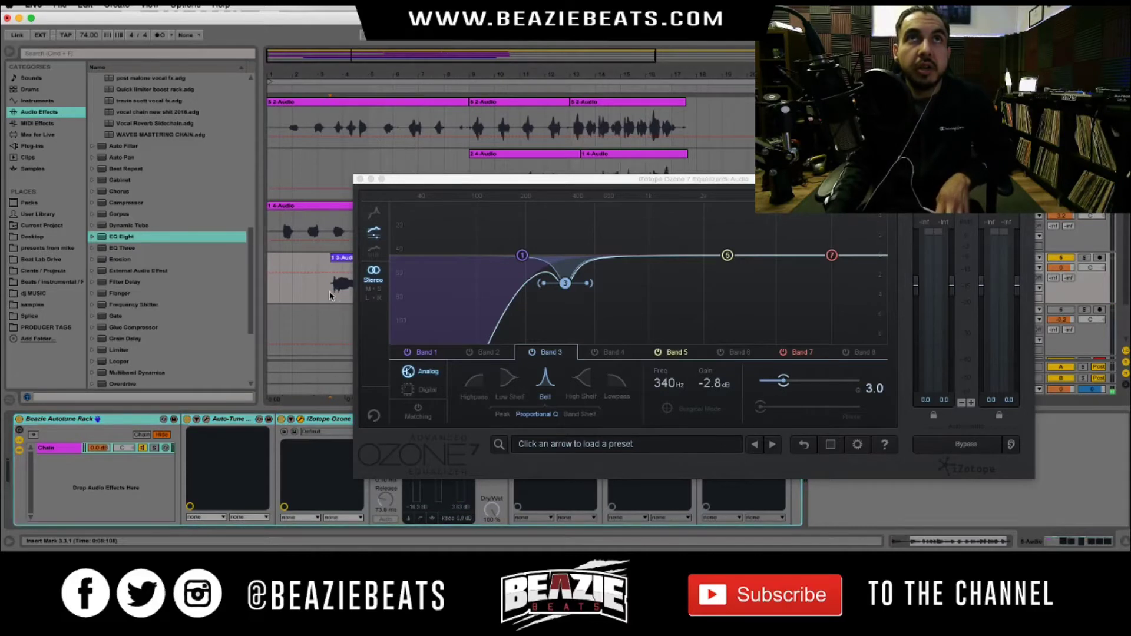
pyautogui.press('space')
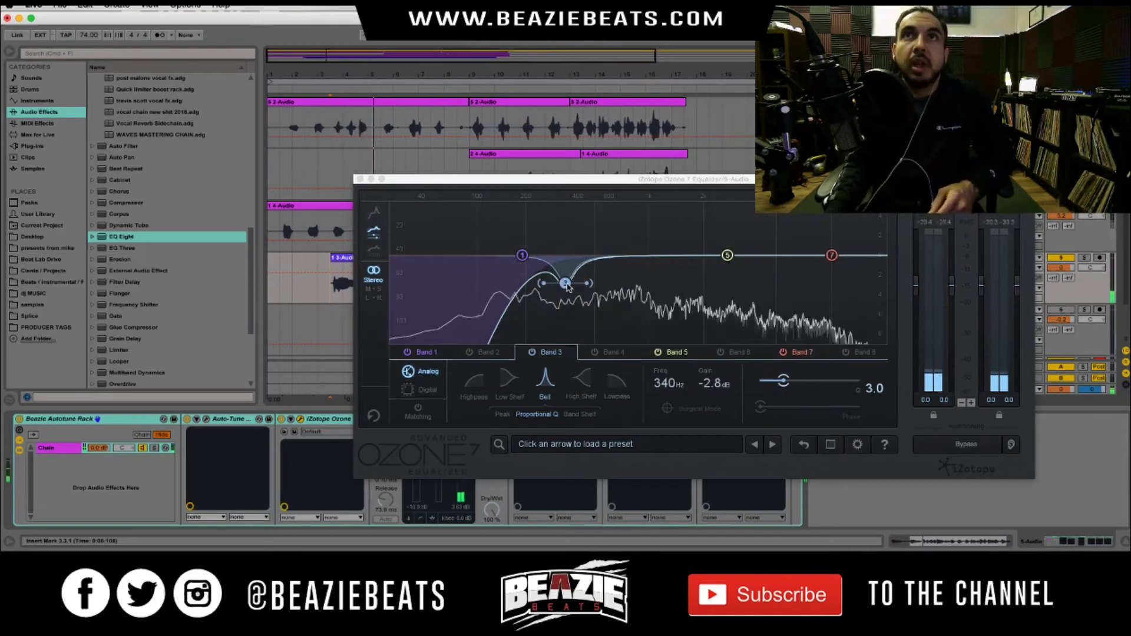
# - Adjust the equalizer's Band 3 cut during playback to about 343 Hz and -3.5 dB
pyautogui.moveTo(567, 287); pyautogui.dragTo(588, 303)
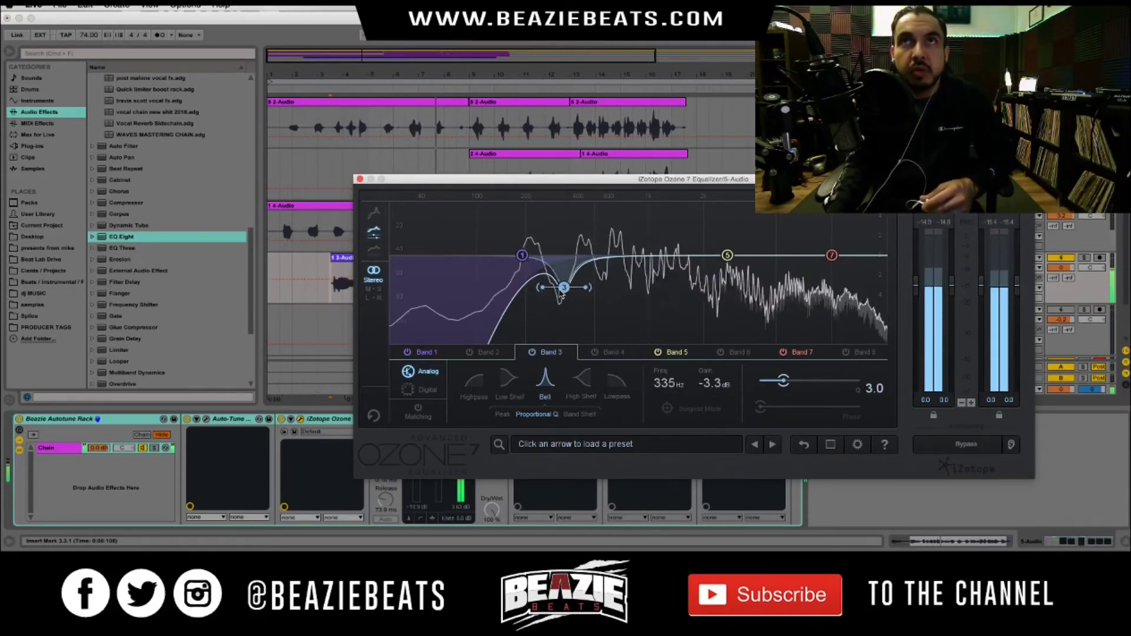
pyautogui.click(802, 444)
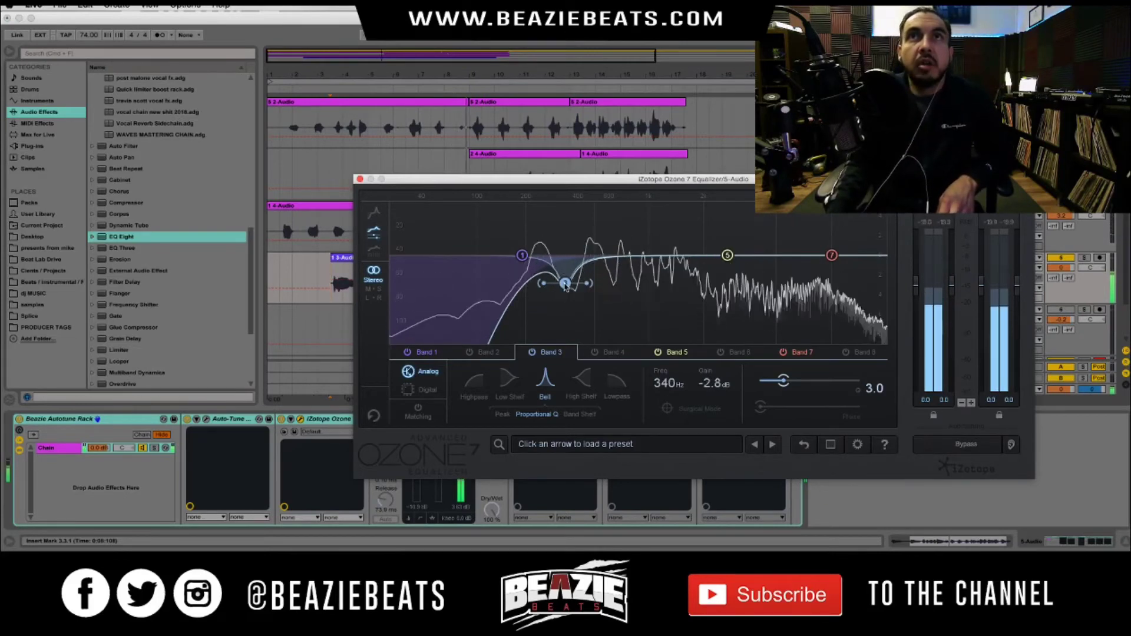
pyautogui.moveTo(565, 284); pyautogui.dragTo(566, 290)
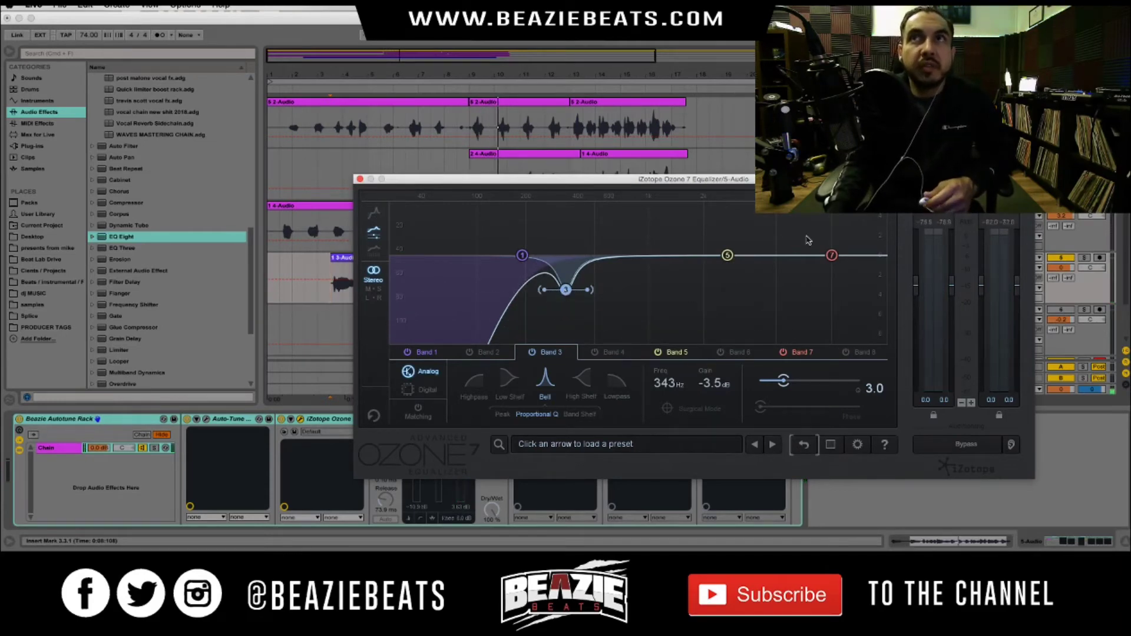
# - Check the high-pass settings of the equalizer's Band 1 and close the Ozone window
pyautogui.moveTo(400, 179); pyautogui.dragTo(513, 41)
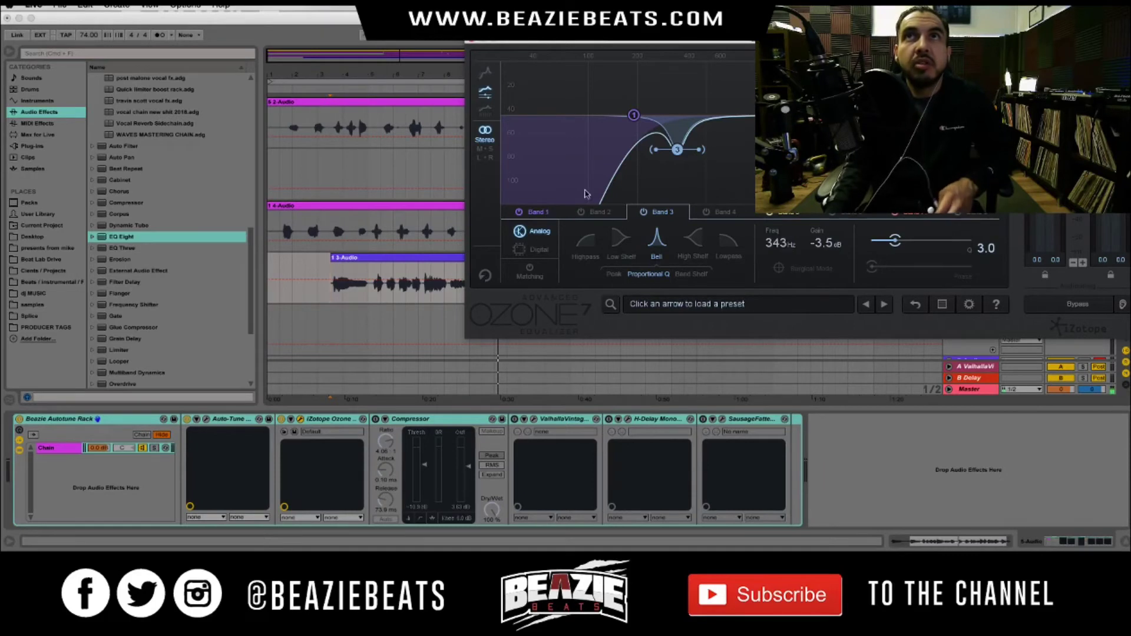
pyautogui.click(553, 212)
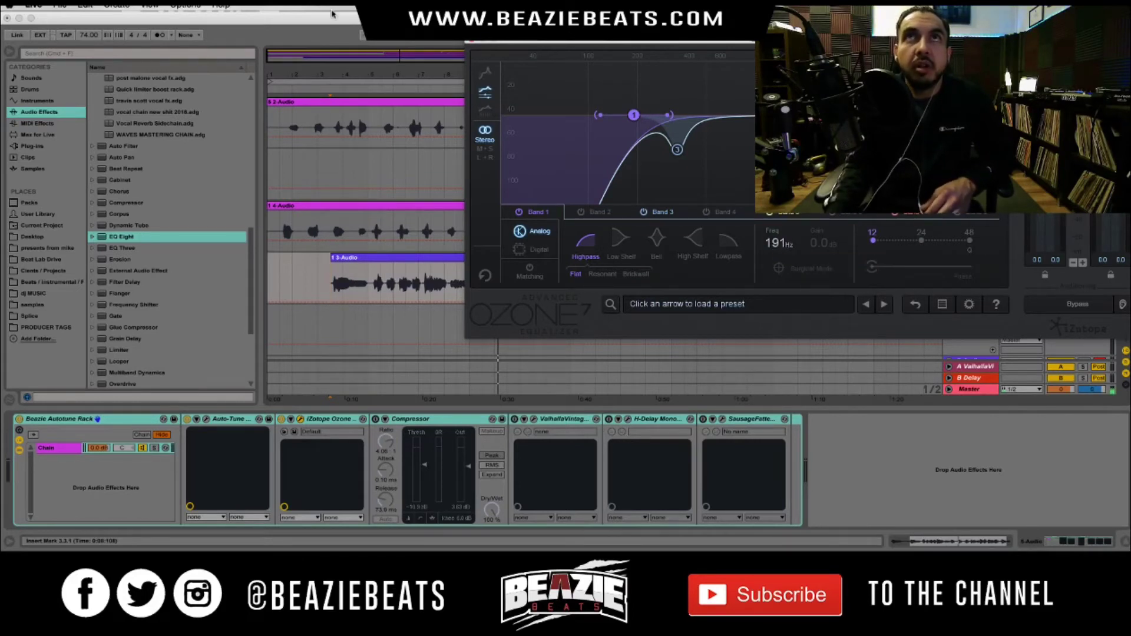
pyautogui.click(471, 38)
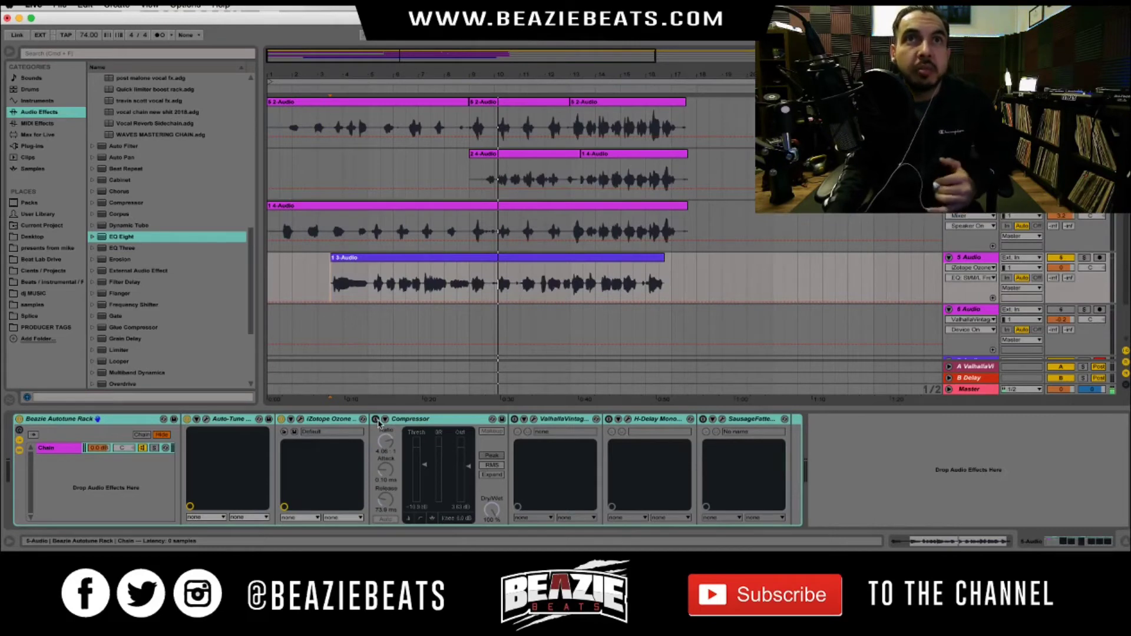
# - Compare the vocal from the clip's start with the Compressor off and on, leaving it on with output gain at 0.00 dB
pyautogui.click(376, 419)
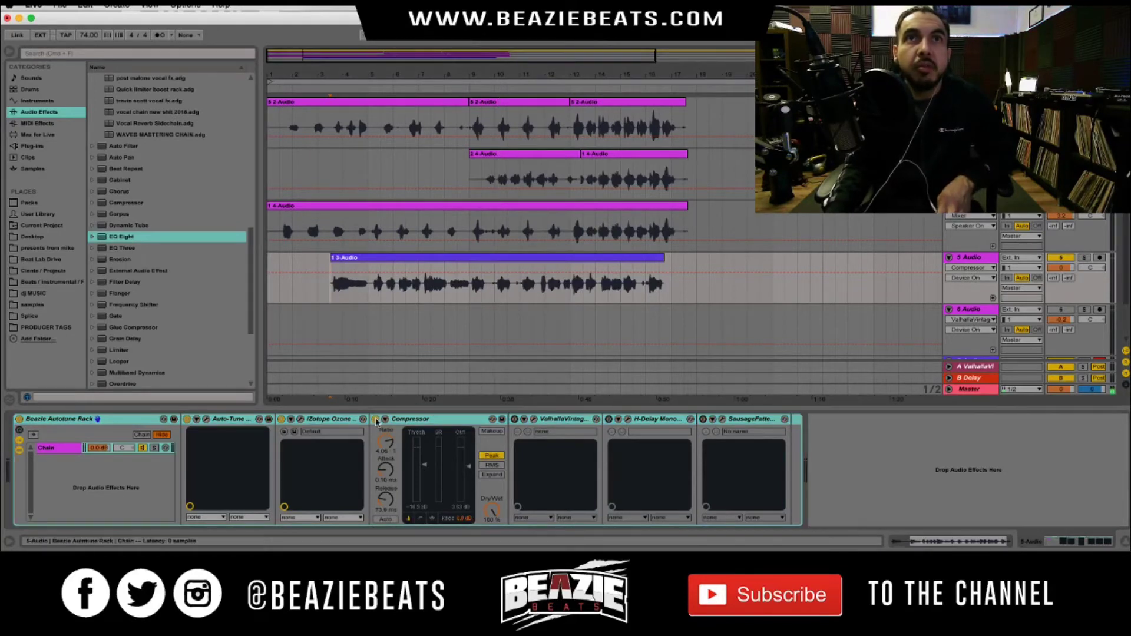
pyautogui.press('space')
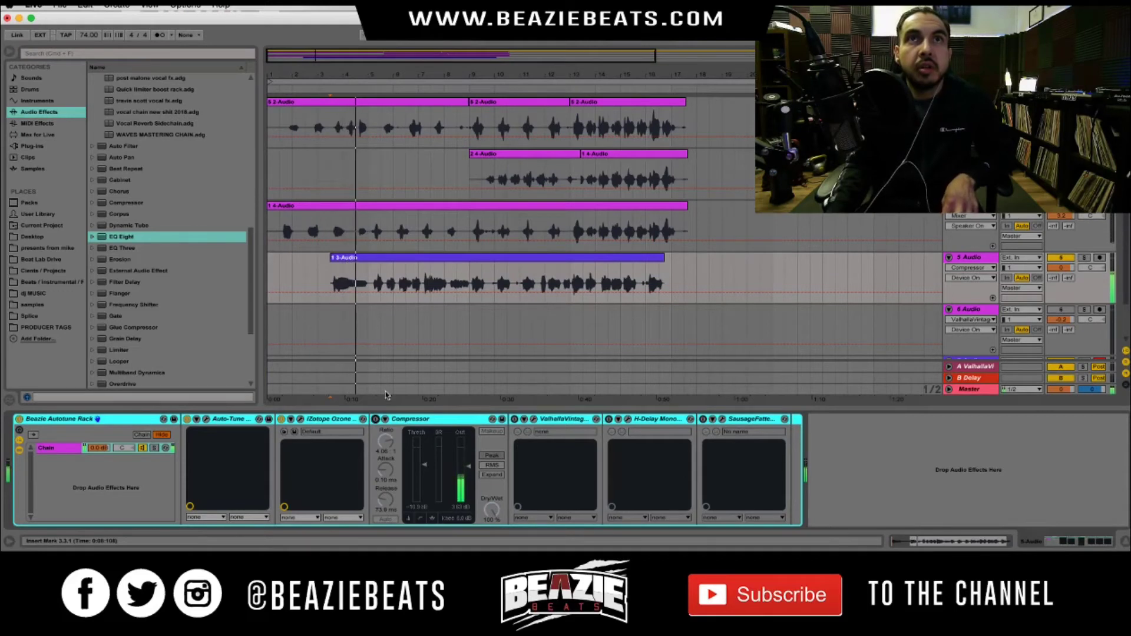
pyautogui.click(375, 419)
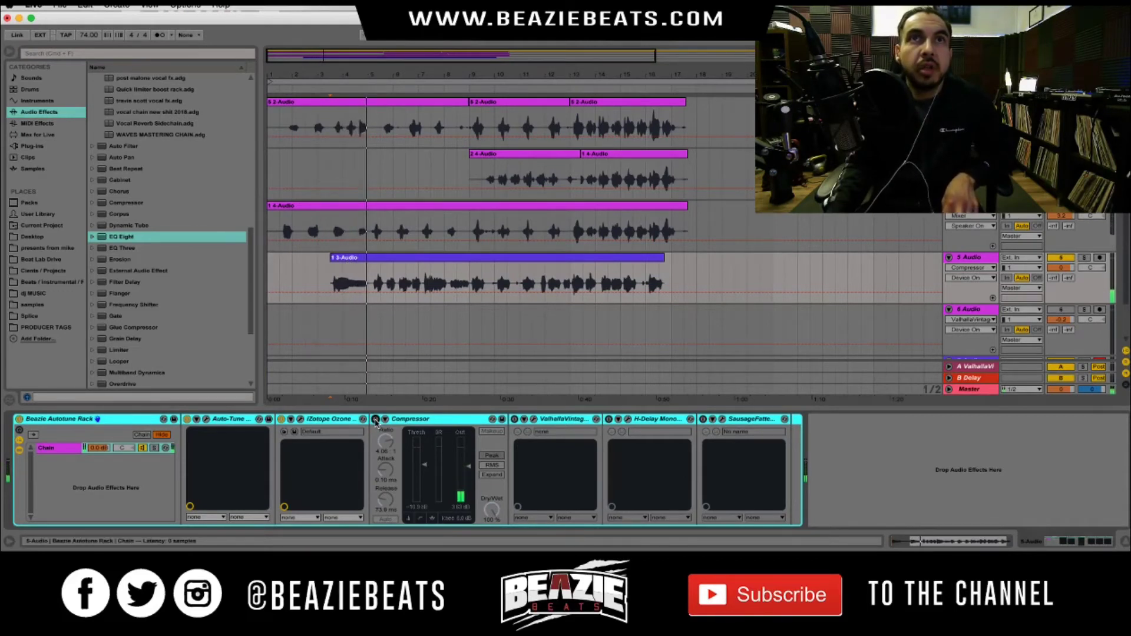
pyautogui.press('space')
pyautogui.press('space')
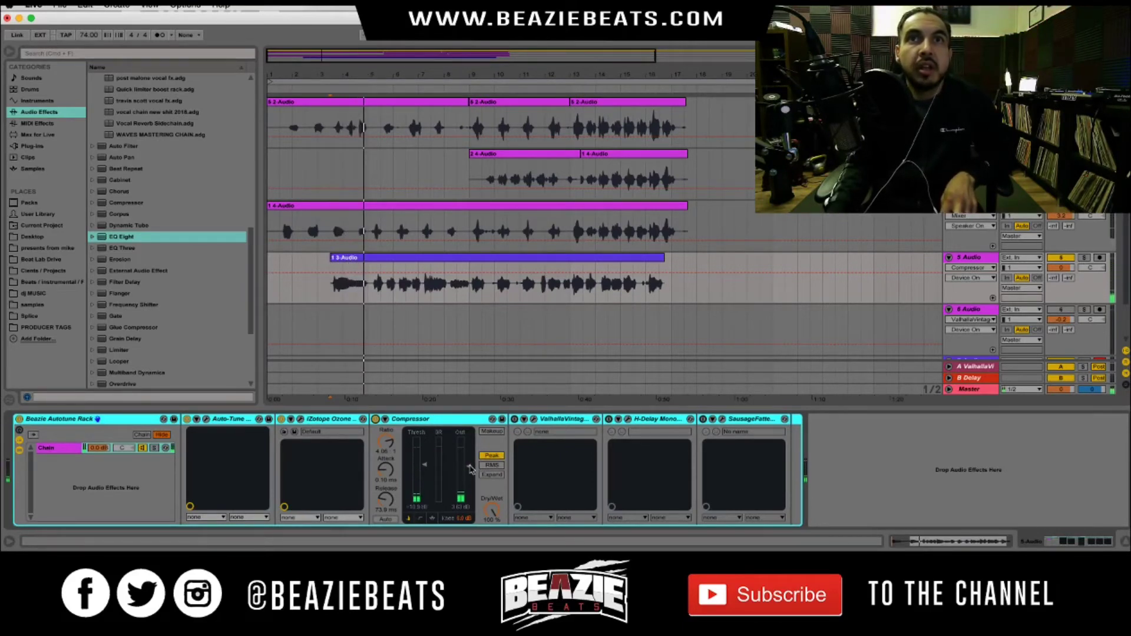
pyautogui.click(469, 467)
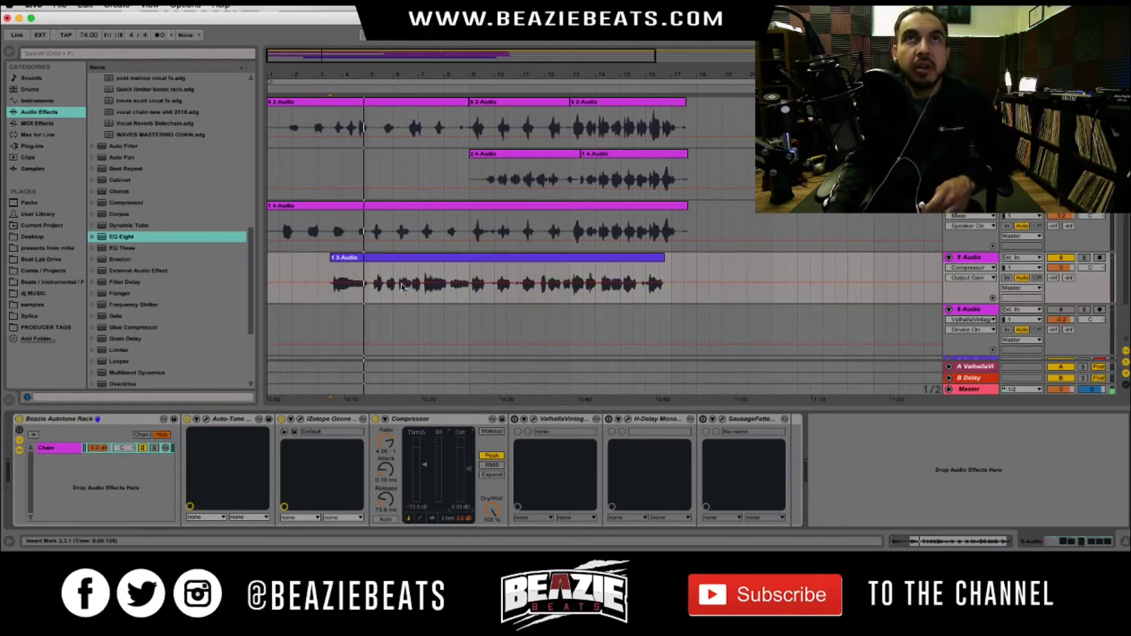
# - Turn on the ValhallaVintageVerb reverb, show its window above the device chain, and place the playback position at the vocal clip's start
pyautogui.click(515, 419)
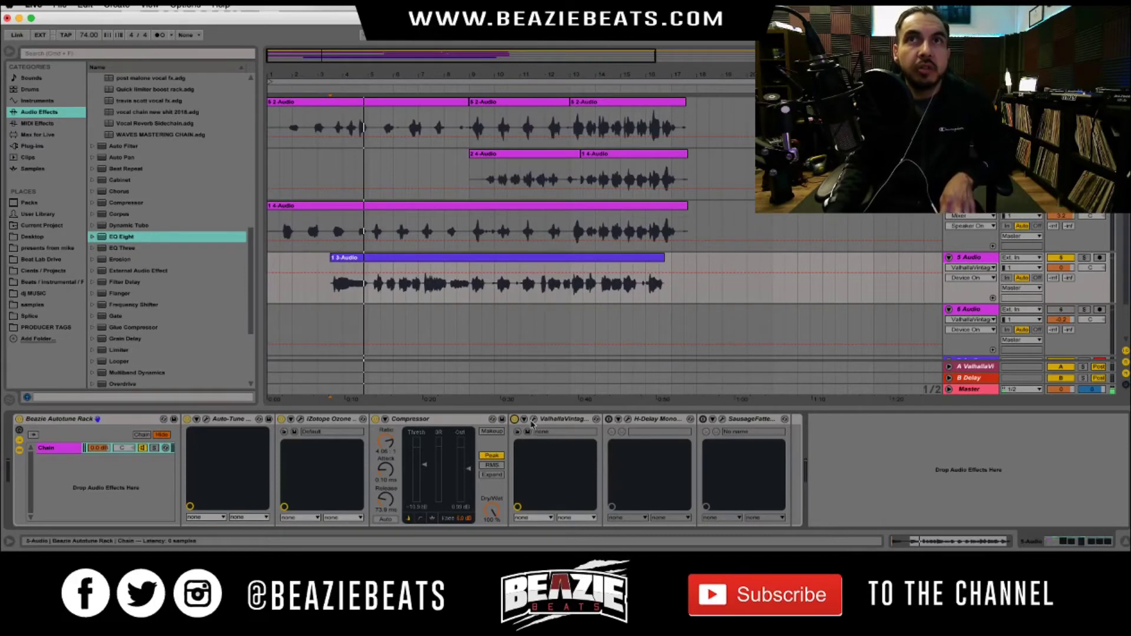
pyautogui.click(533, 419)
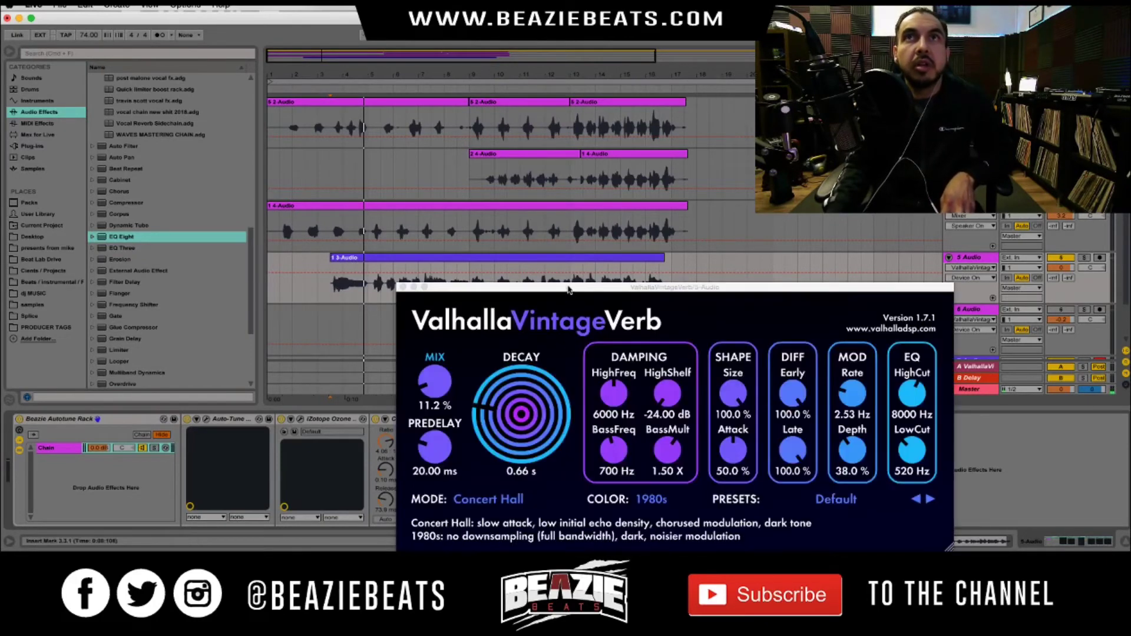
pyautogui.moveTo(564, 283); pyautogui.dragTo(635, 114)
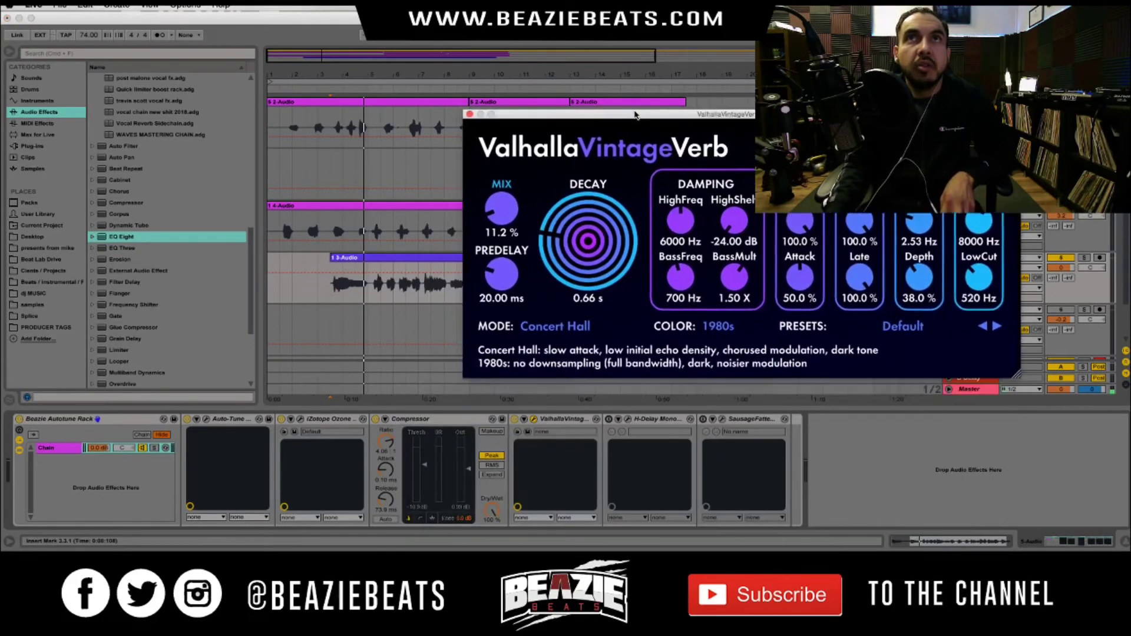
pyautogui.click(332, 296)
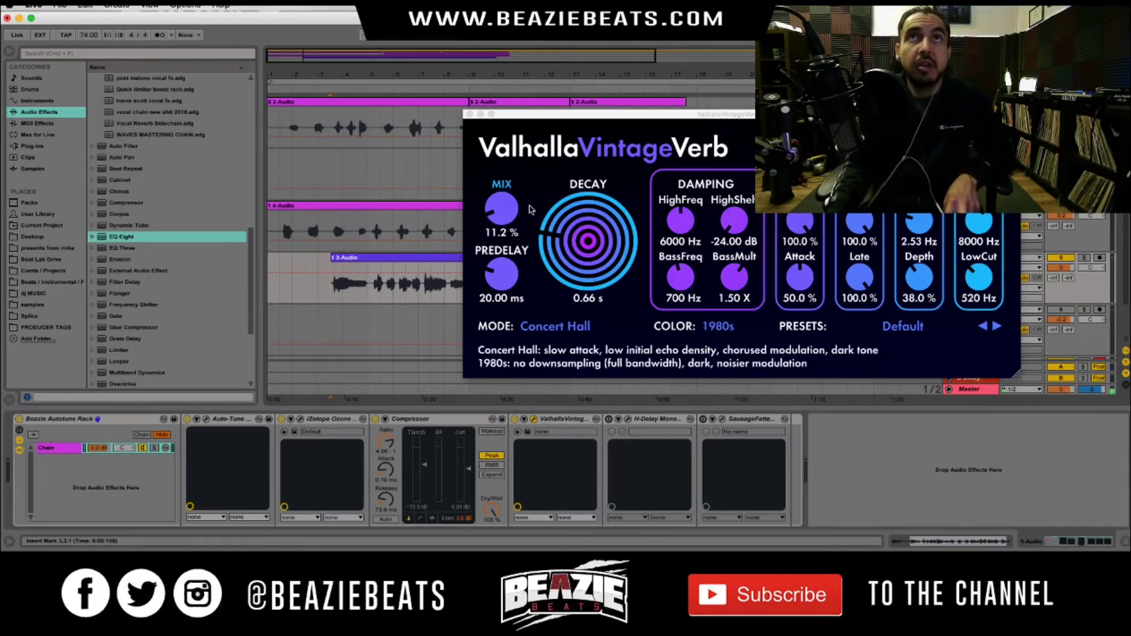
# - Review the reverb's mode choices, keeping Concert Hall, and open its color choices
pyautogui.click(580, 328)
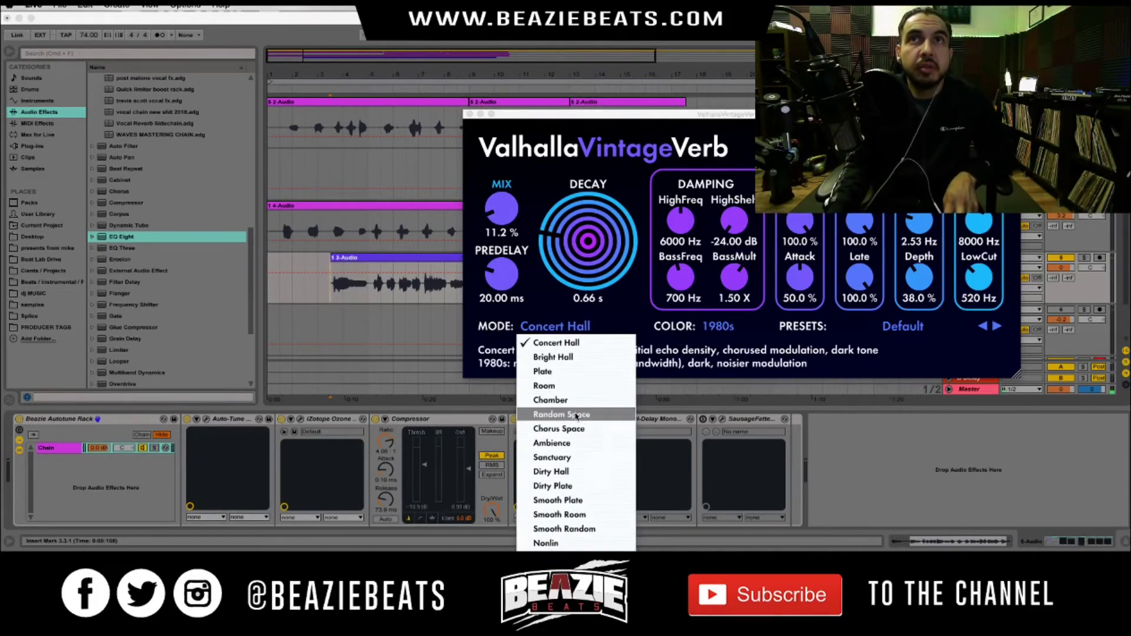
pyautogui.click(557, 344)
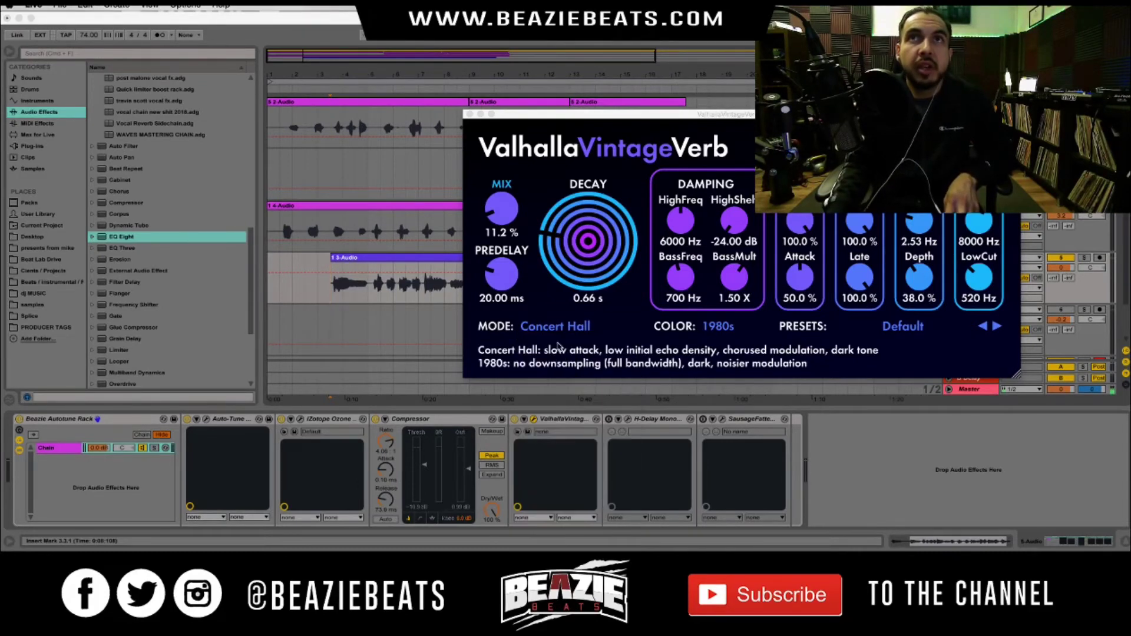
pyautogui.click(722, 327)
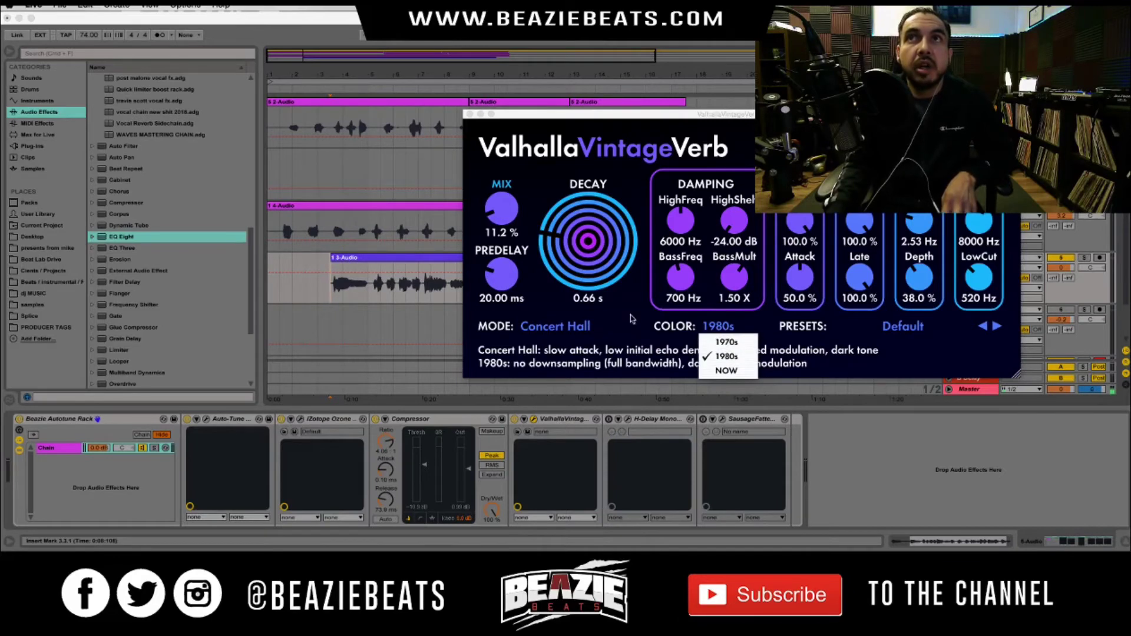